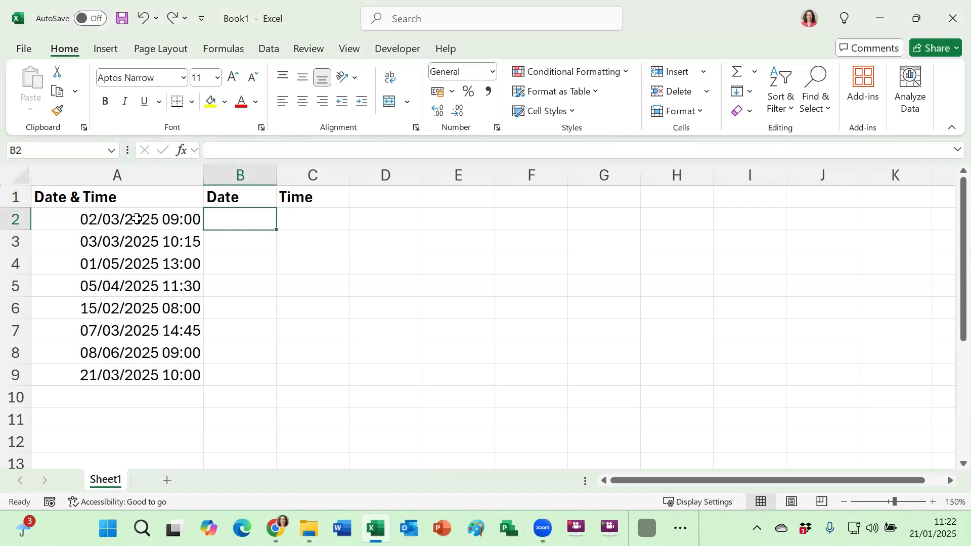
# Show the Date & Time values in A2:A9 in the Number format, and undo that format change
pyautogui.moveTo(137, 218); pyautogui.dragTo(137, 366)
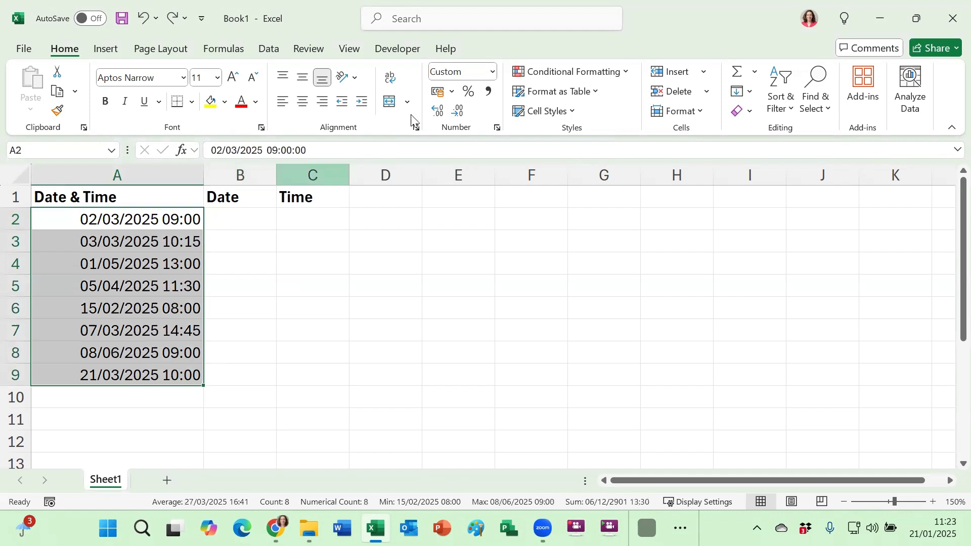
pyautogui.click(492, 72)
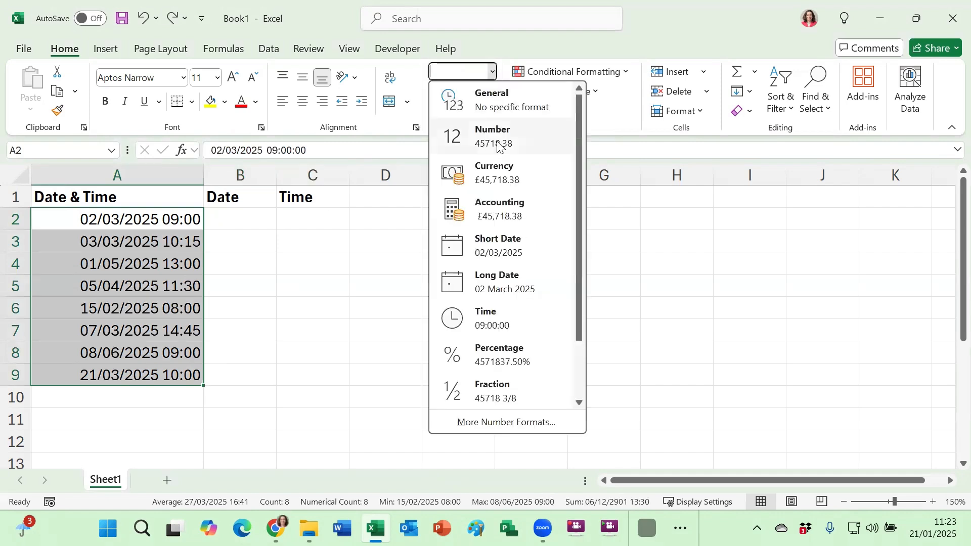
pyautogui.click(477, 140)
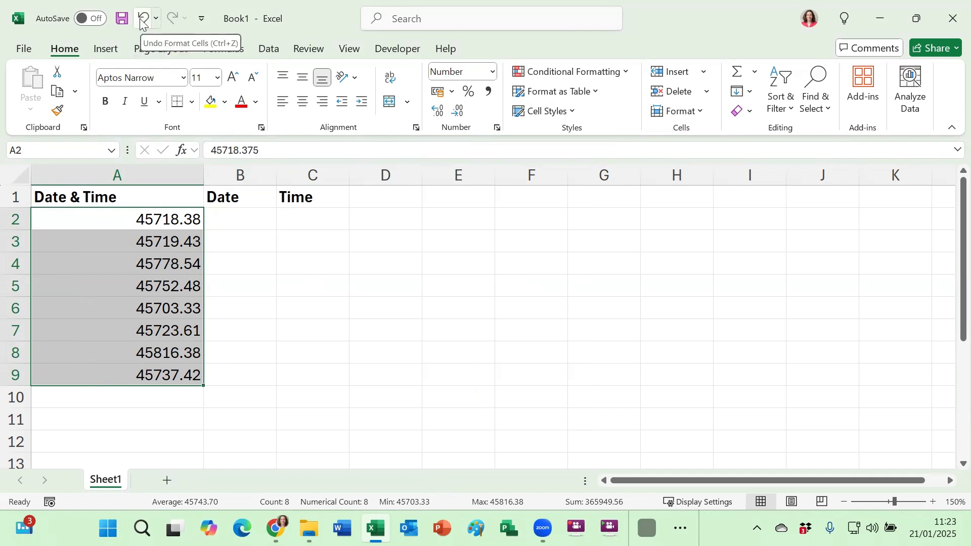
pyautogui.click(141, 19)
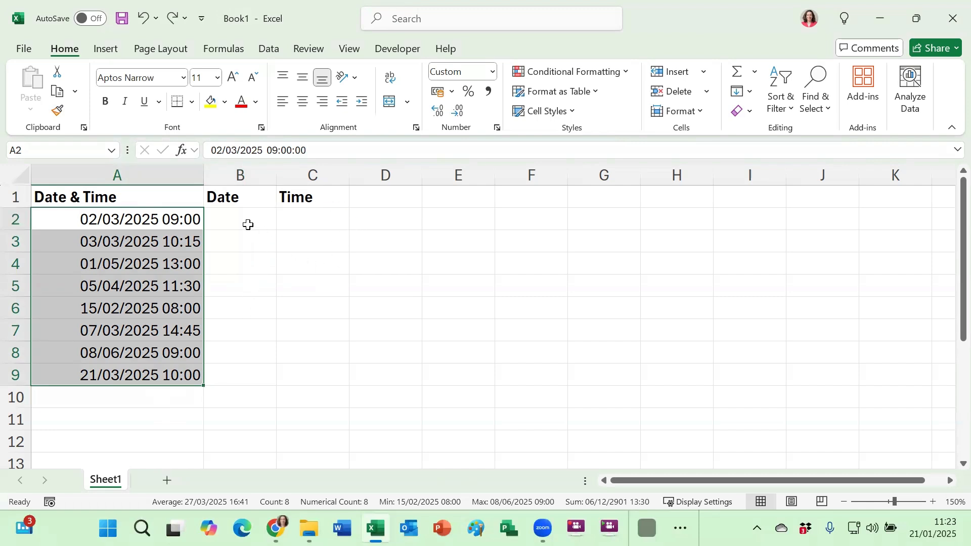
# Enter the formula =INT(A2) in cell B2 to extract the date from the first Date & Time value
pyautogui.click(247, 223)
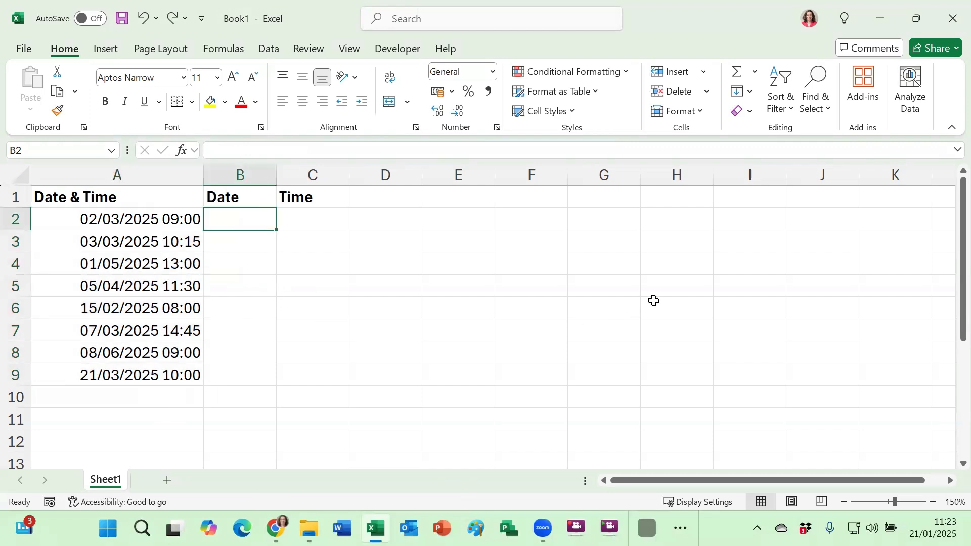
pyautogui.write('=')
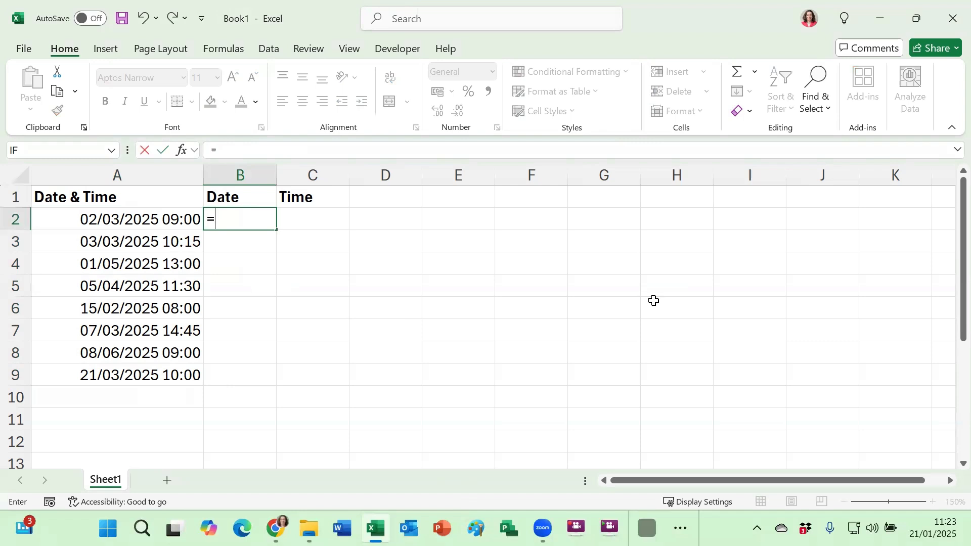
pyautogui.write('int')
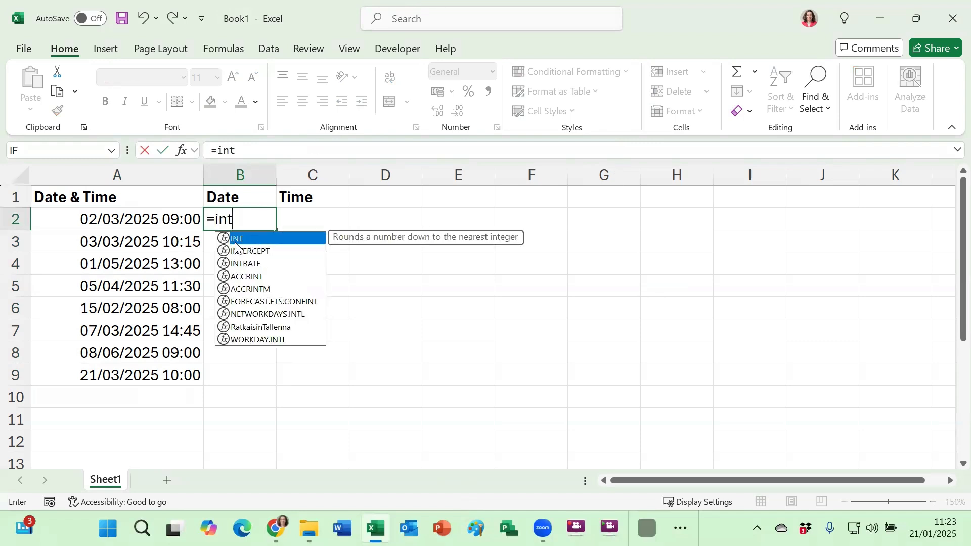
pyautogui.doubleClick(235, 243)
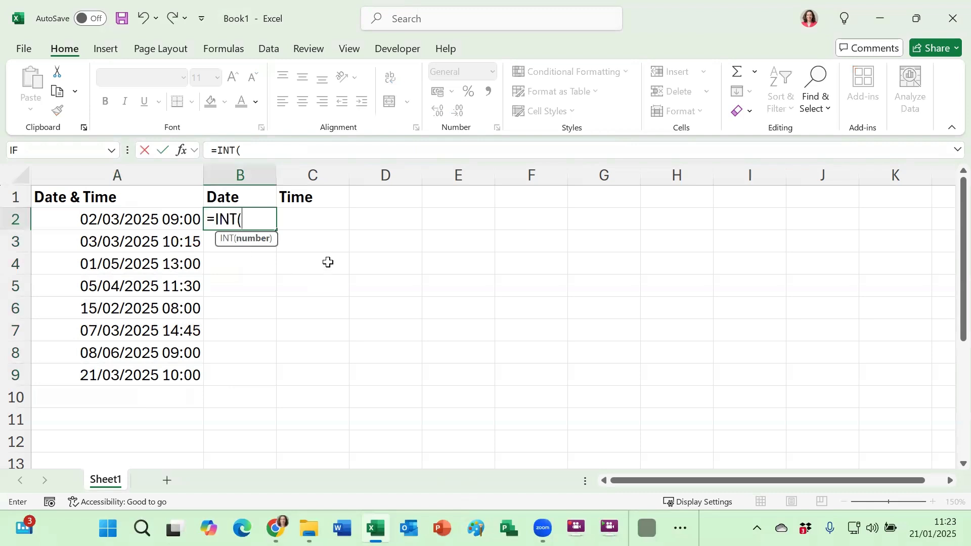
pyautogui.click(100, 220)
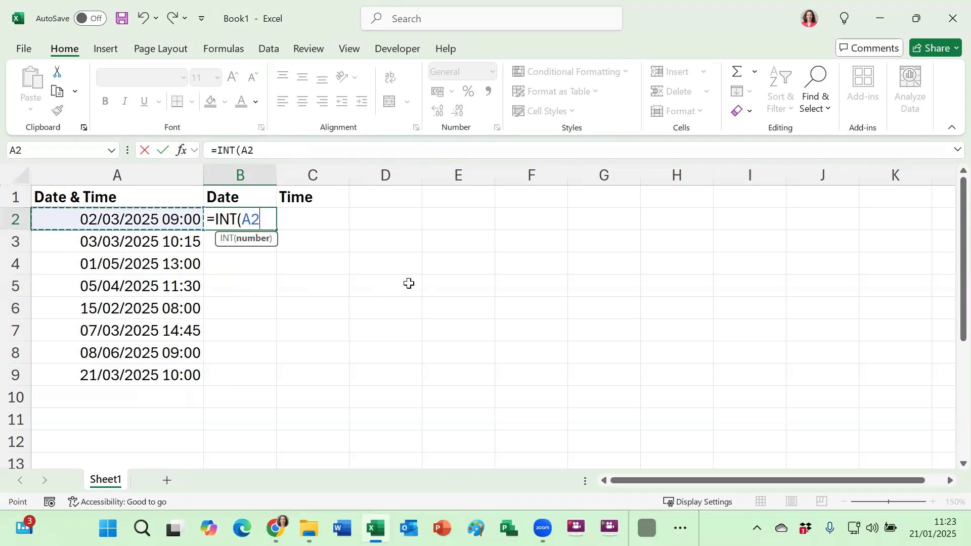
pyautogui.write(')')
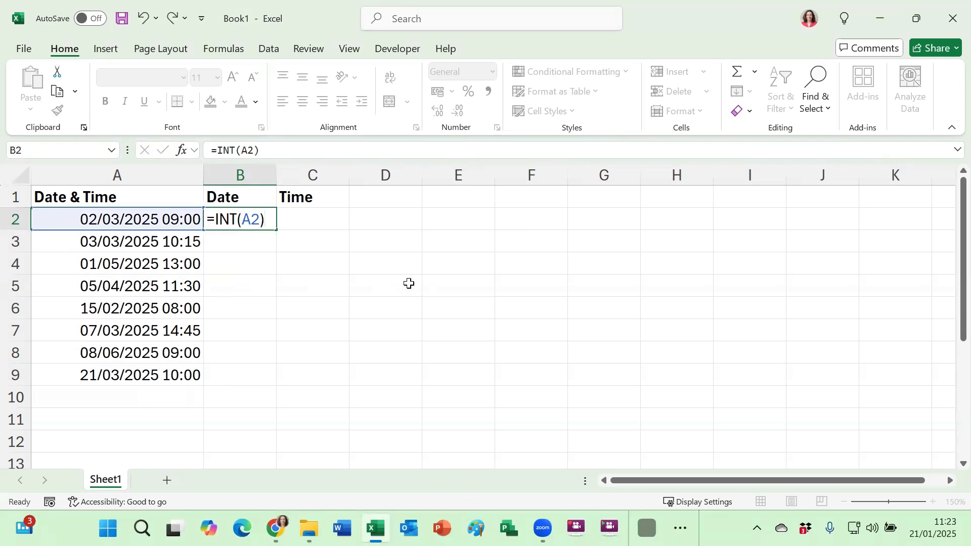
pyautogui.press('Return')
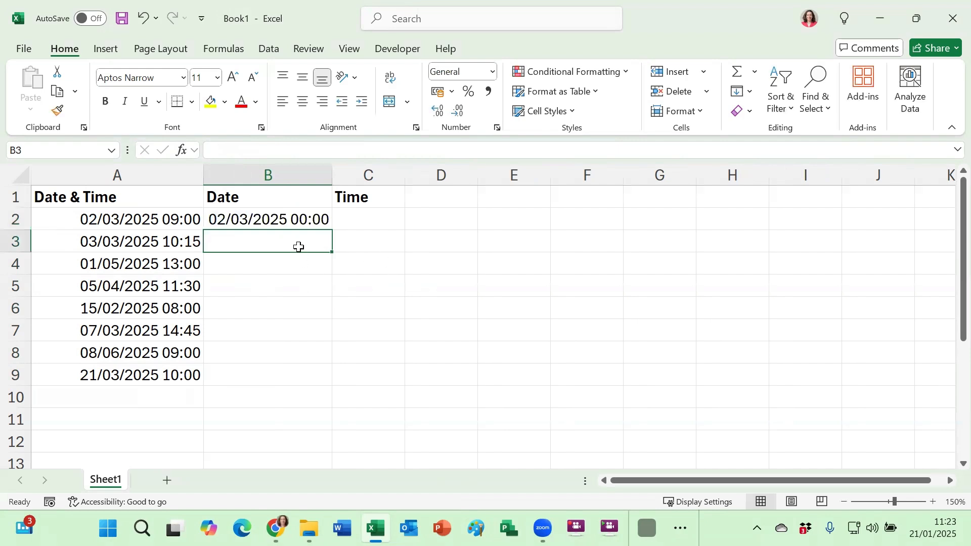
# Fill the formula from B2 down to B9 and format the Date column cells as Short Date
pyautogui.click(302, 222)
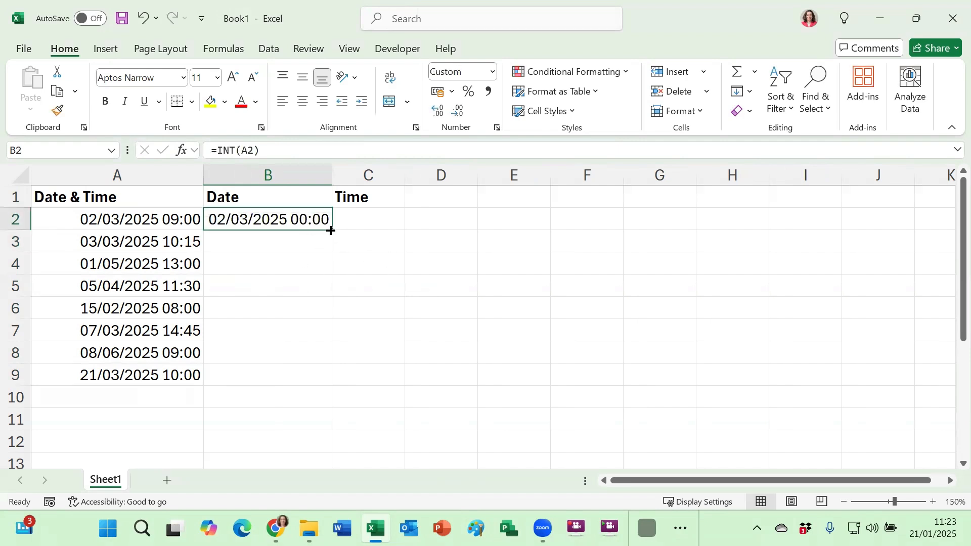
pyautogui.moveTo(331, 230); pyautogui.dragTo(312, 390)
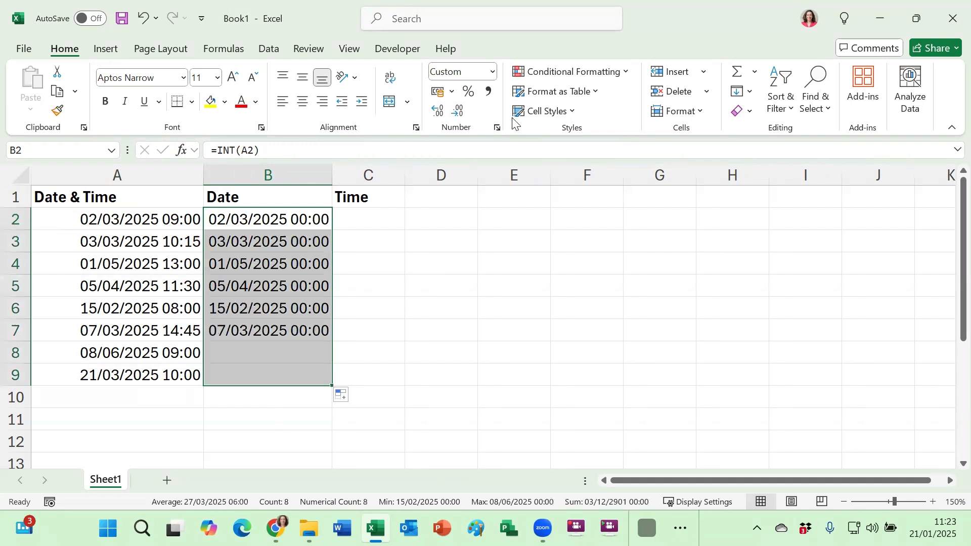
pyautogui.click(492, 72)
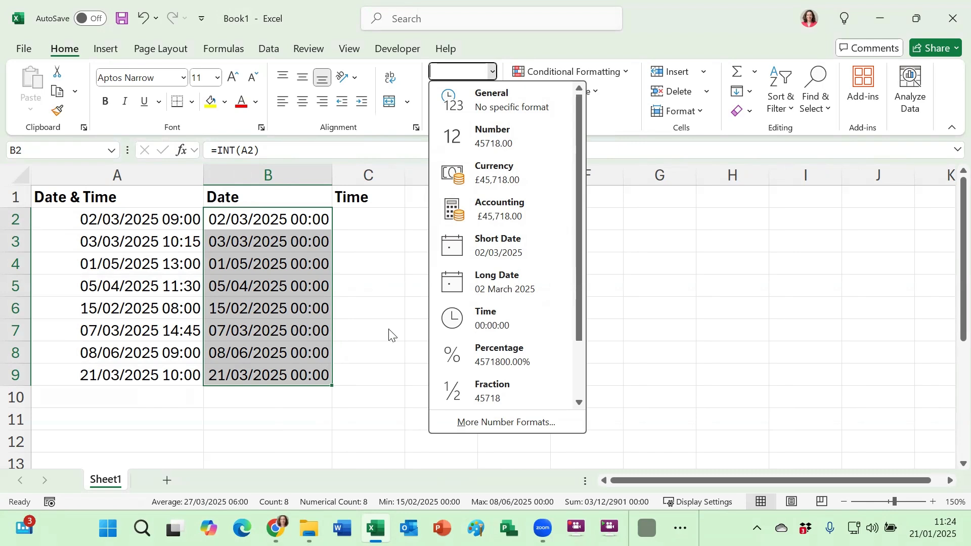
pyautogui.click(504, 253)
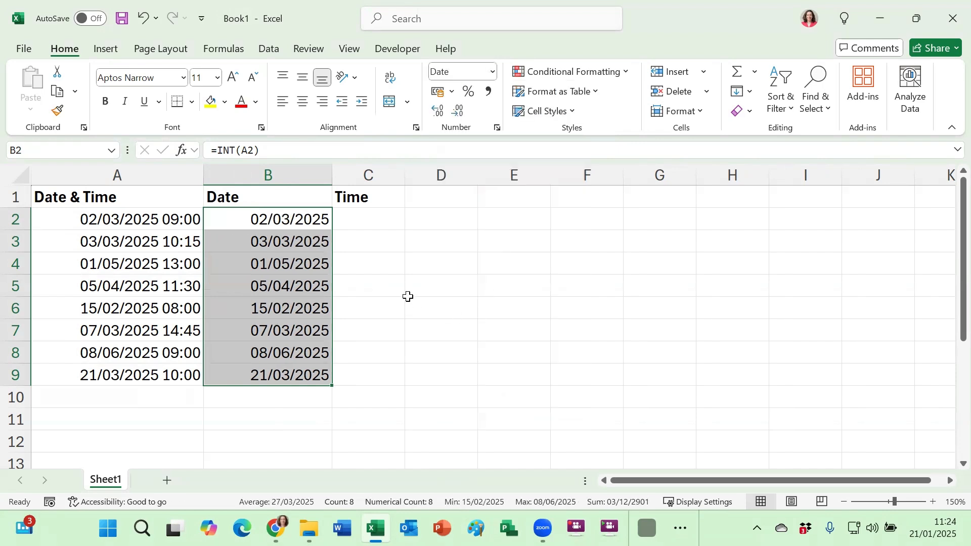
# Enter the formula =A2-B2 in cell C2 to extract the time from the first Date & Time value
pyautogui.click(386, 220)
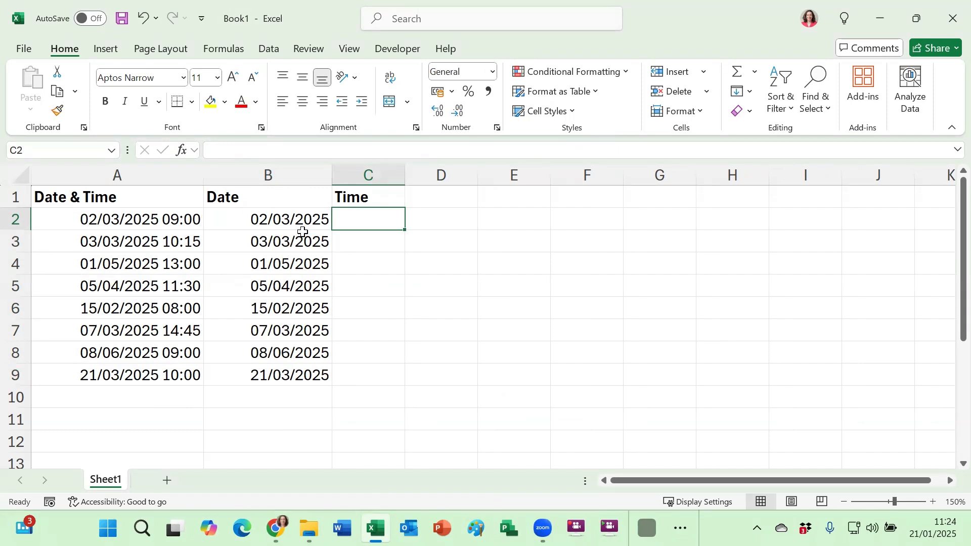
pyautogui.write('=')
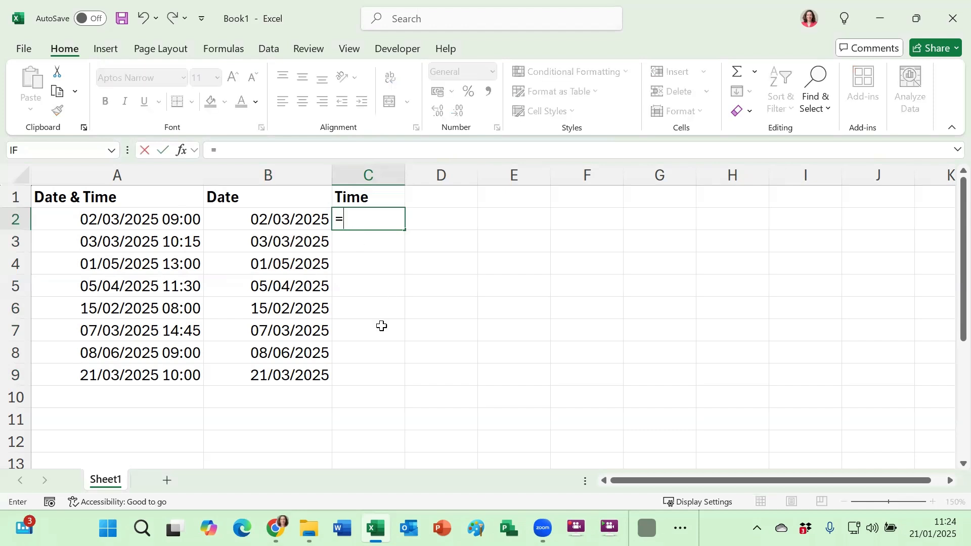
pyautogui.click(109, 221)
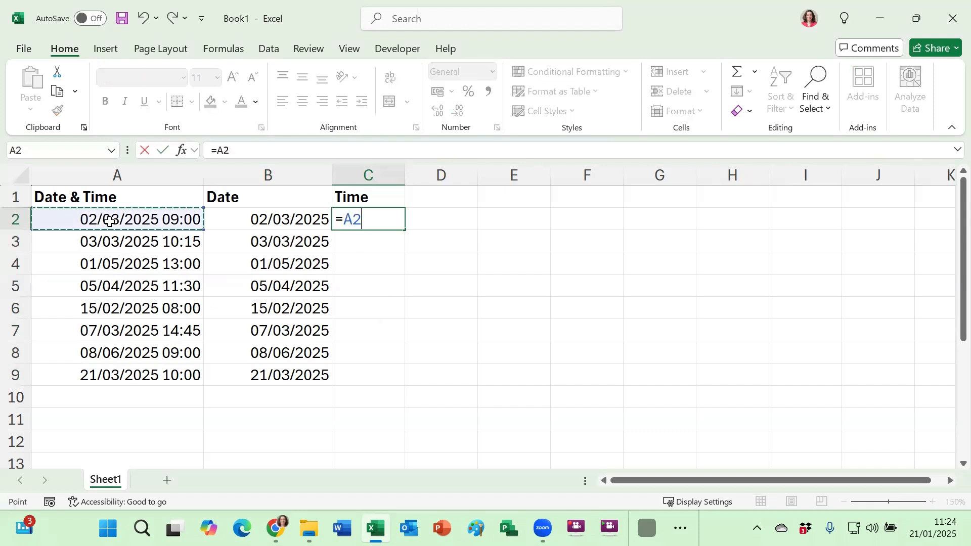
pyautogui.write('-')
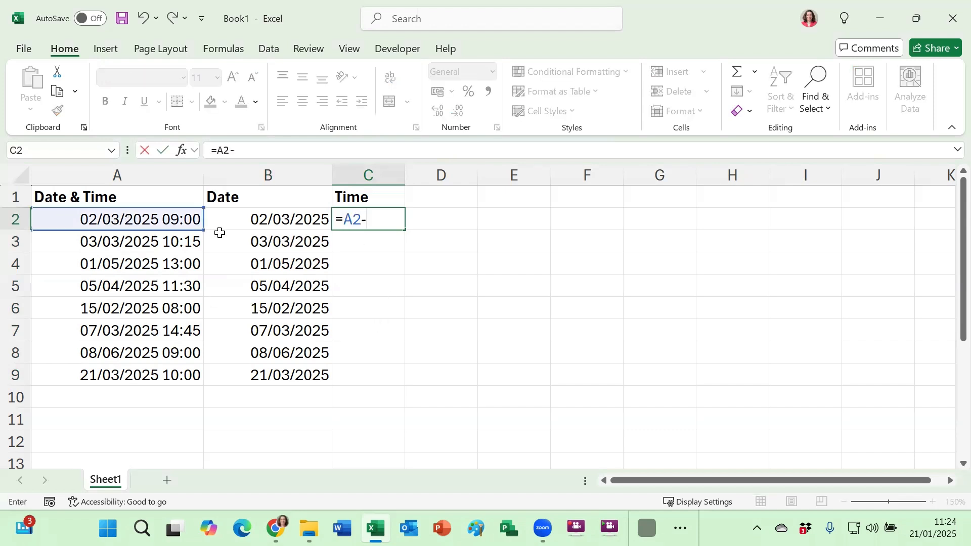
pyautogui.click(257, 219)
pyautogui.press('Return')
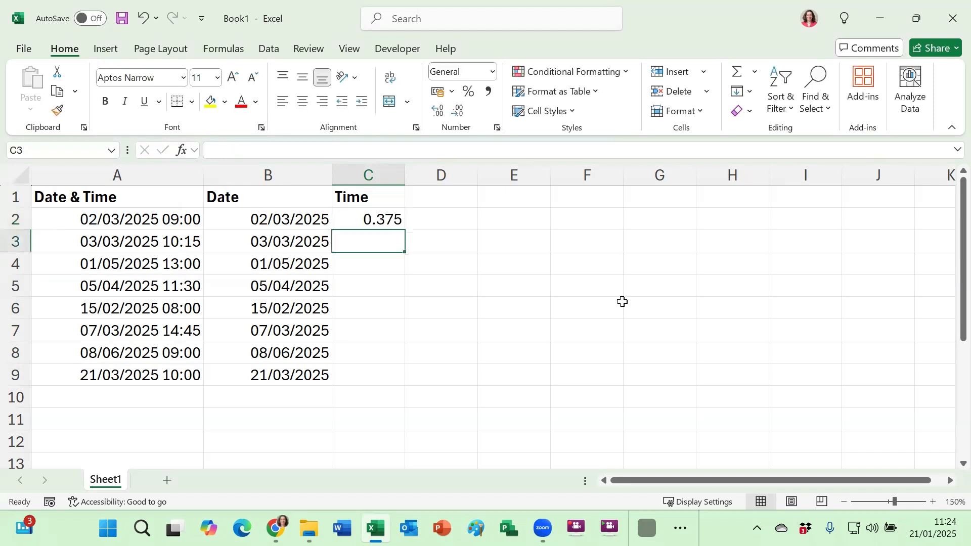
# Fill the subtraction formula from C2 down to C9 and apply the Time format to those cells
pyautogui.click(392, 219)
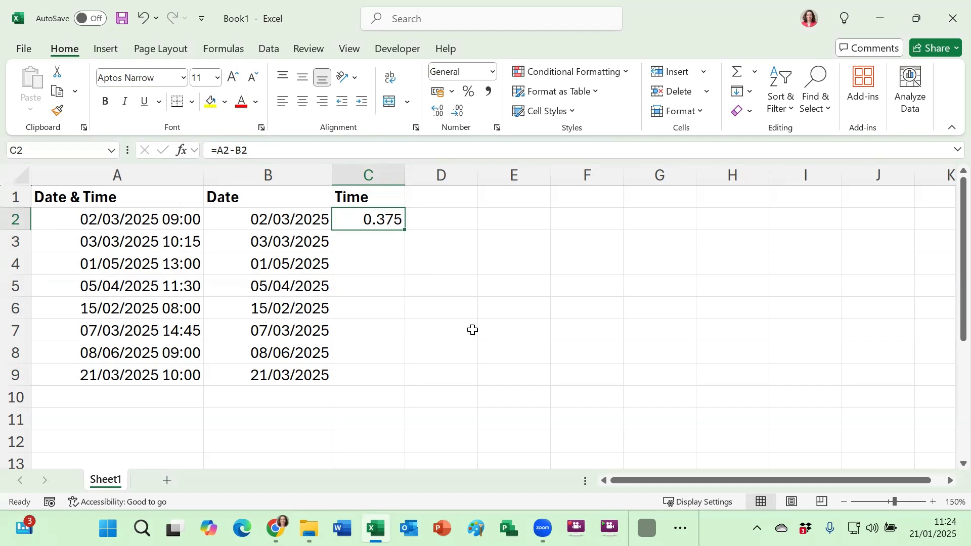
pyautogui.moveTo(407, 230); pyautogui.dragTo(380, 384)
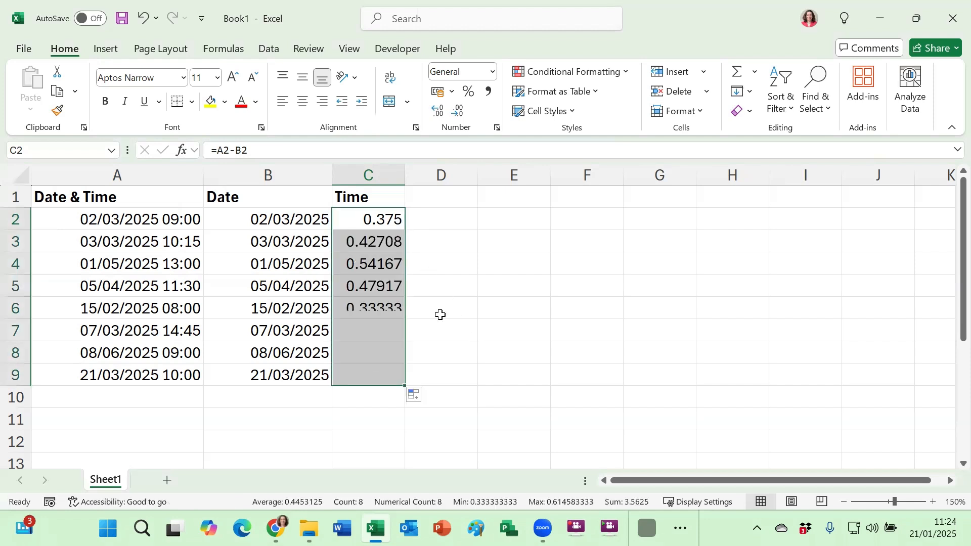
pyautogui.click(494, 72)
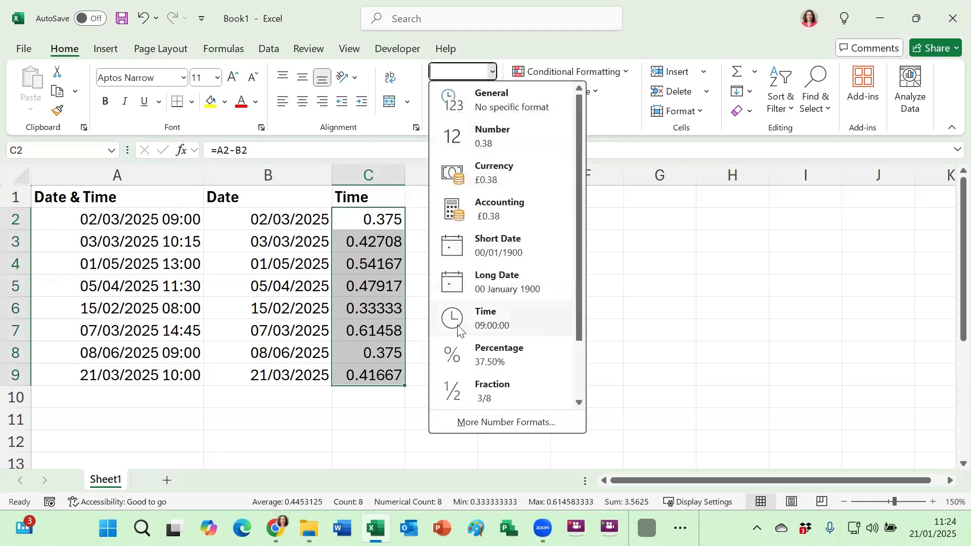
pyautogui.click(491, 327)
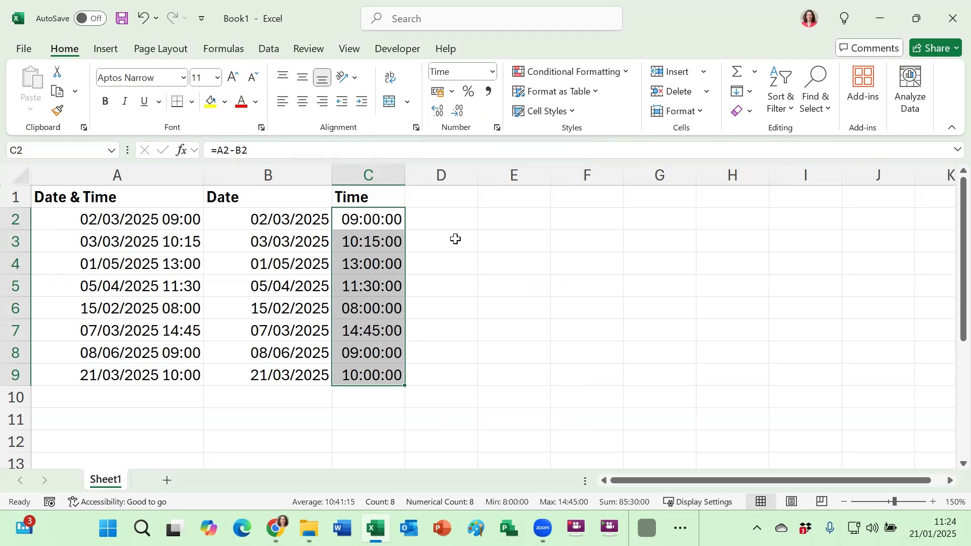
pyautogui.click(454, 223)
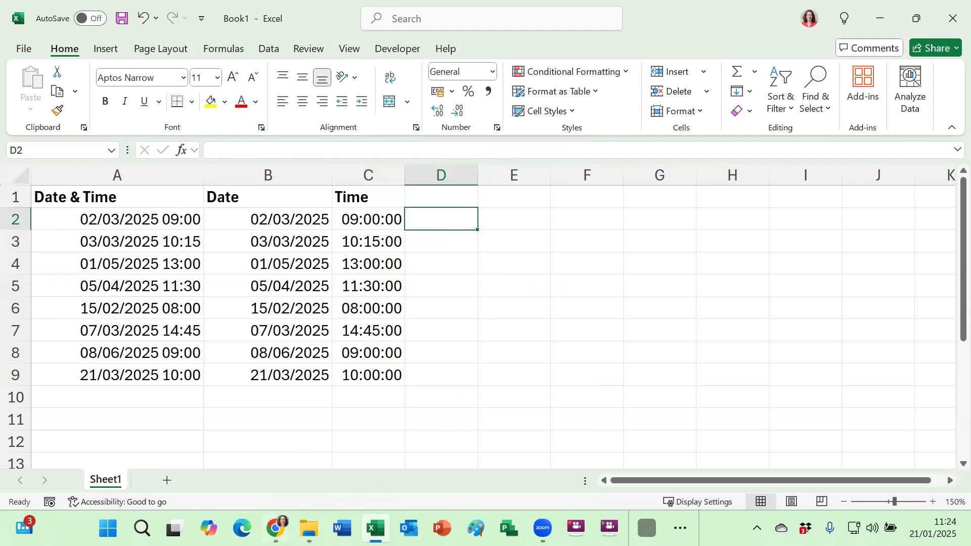
# Switch to the Google Sheets spreadsheet in Chrome holding the same Date & Time data
pyautogui.moveTo(275, 528)
pyautogui.click(280, 449)
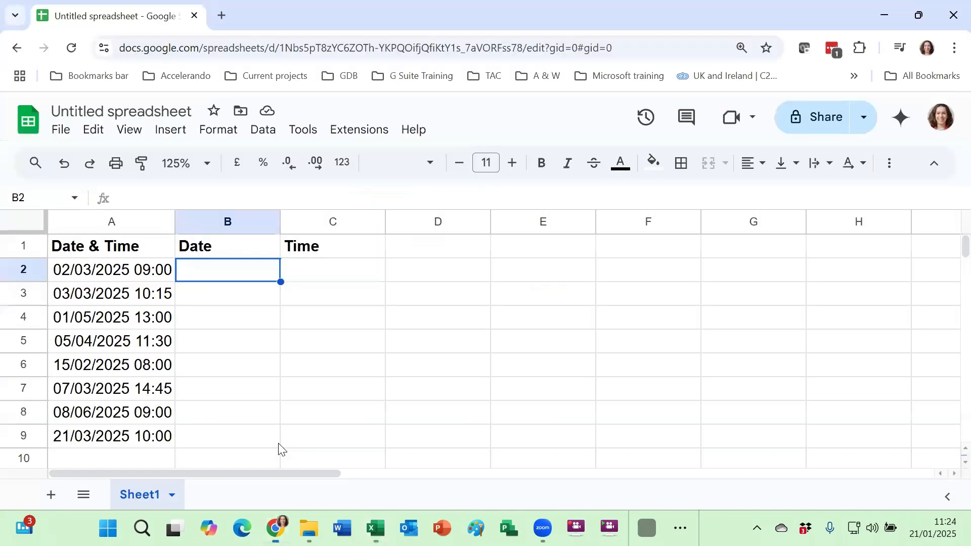
# Show the Date & Time cells A2:A9 of the Google Sheets spreadsheet as Number, and undo the formatting
pyautogui.click(151, 273)
pyautogui.moveTo(142, 281); pyautogui.dragTo(143, 438)
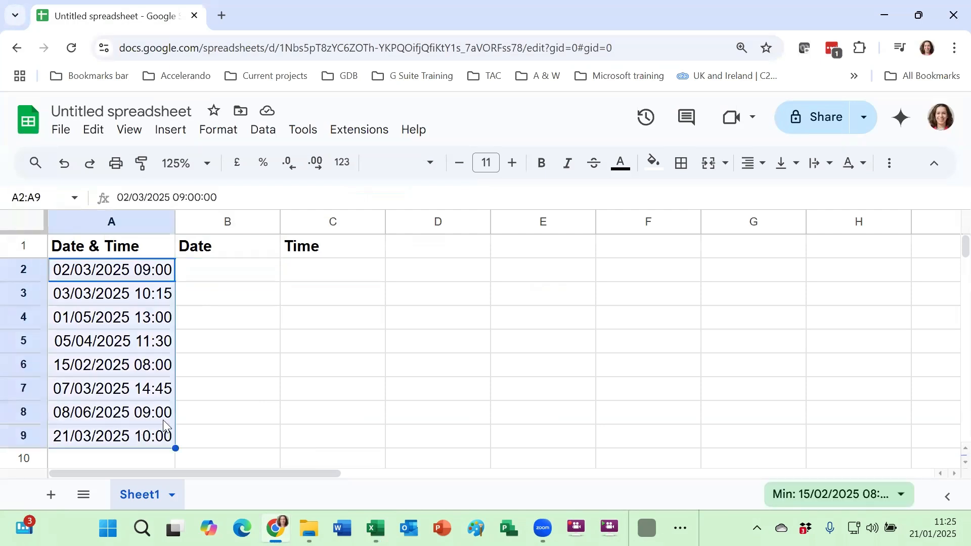
pyautogui.click(351, 164)
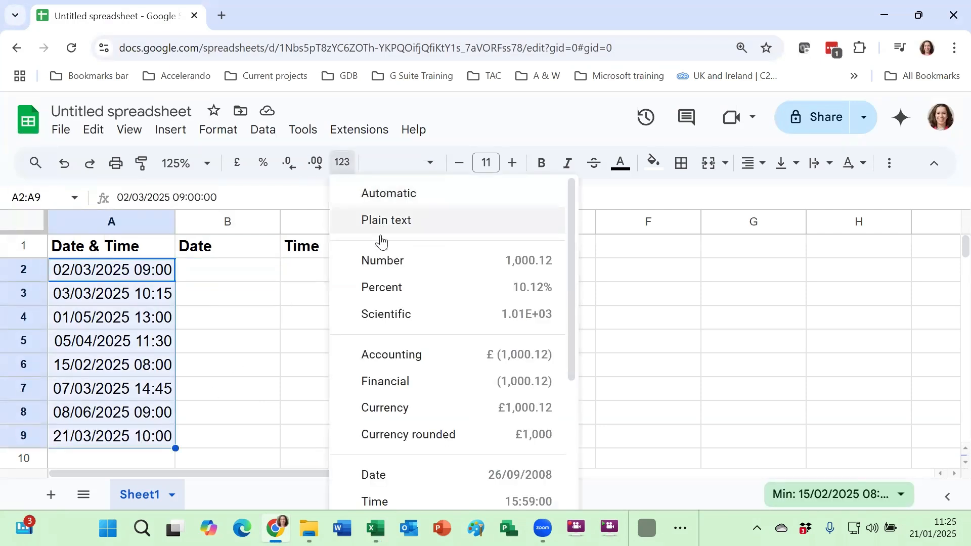
pyautogui.click(381, 264)
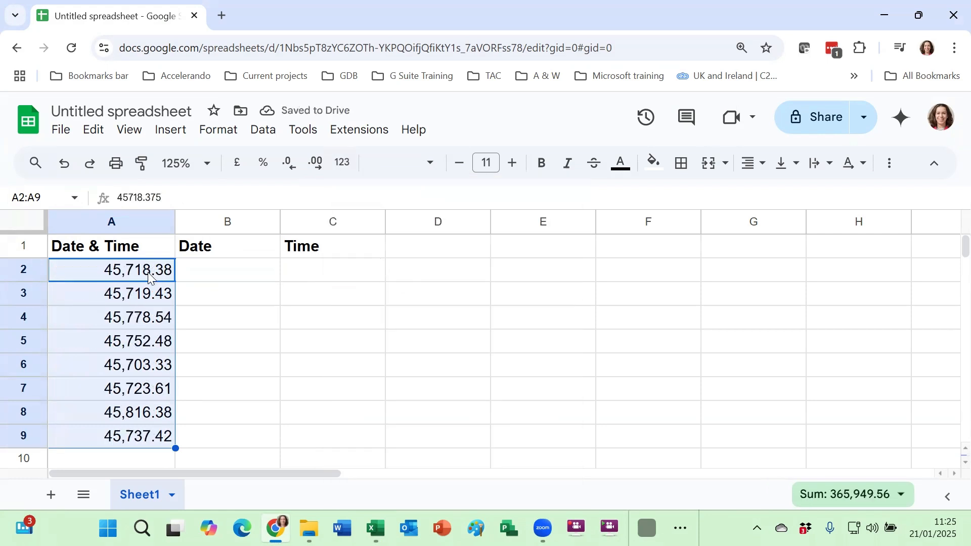
pyautogui.click(64, 163)
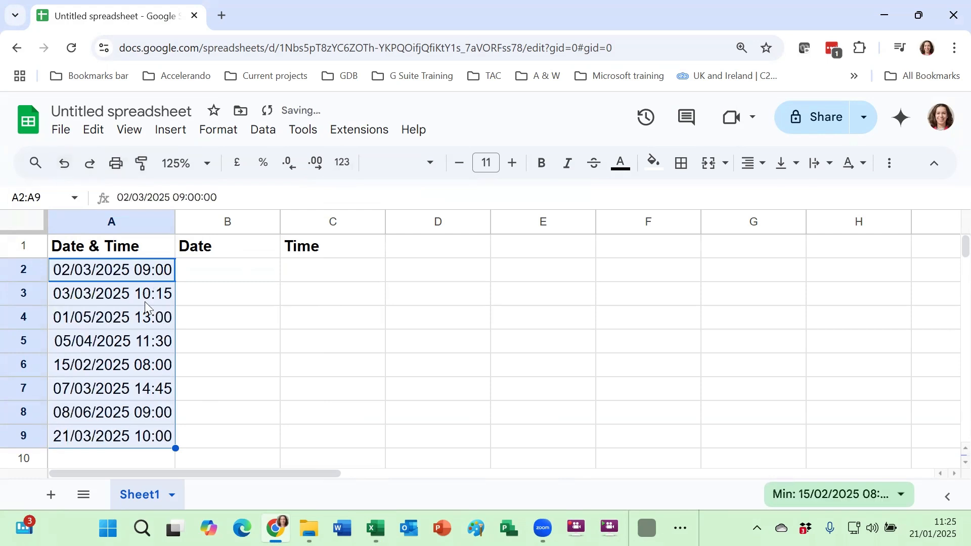
# Enter =int(A2) in cell B2 and accept the suggested auto-fill for the rest of the Date column through B9
pyautogui.click(212, 274)
pyautogui.write('=int(')
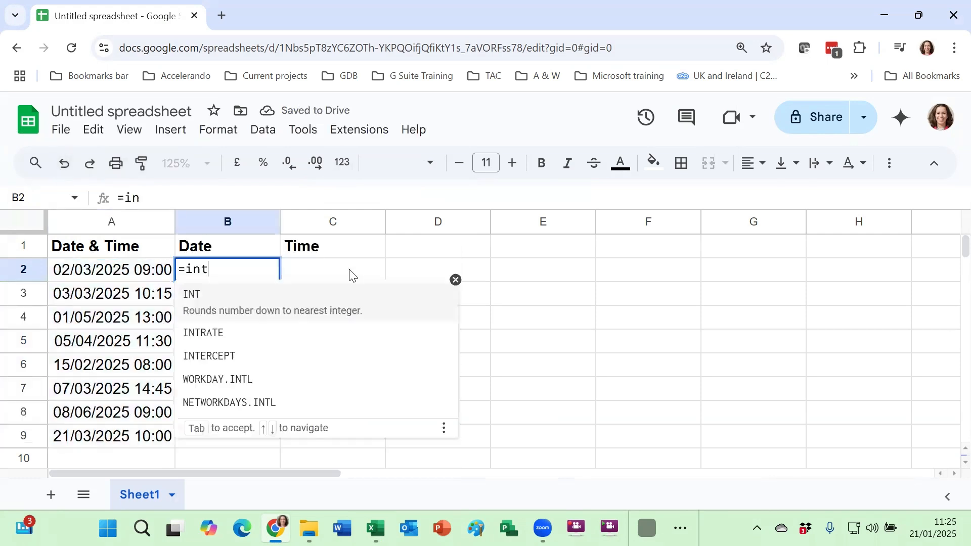
pyautogui.click(104, 276)
pyautogui.write(')')
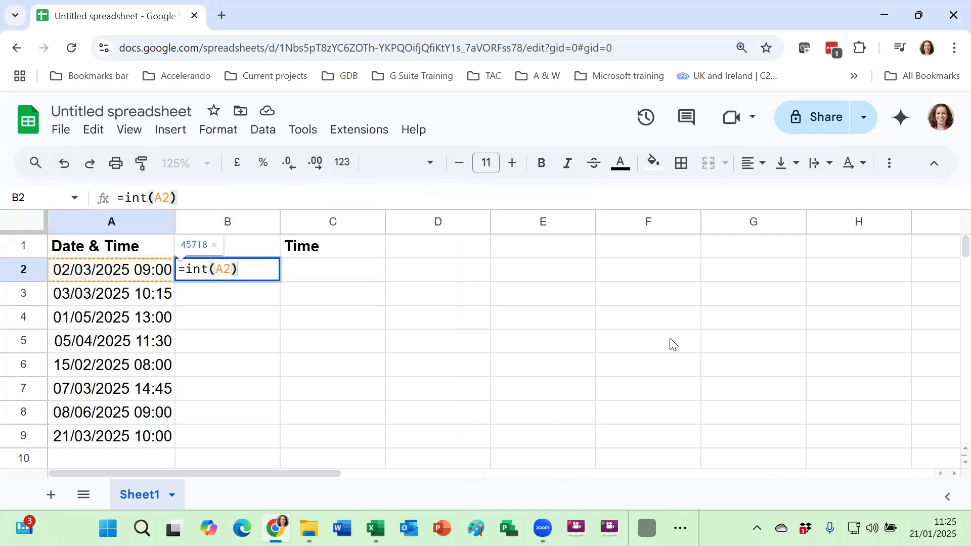
pyautogui.press('Return')
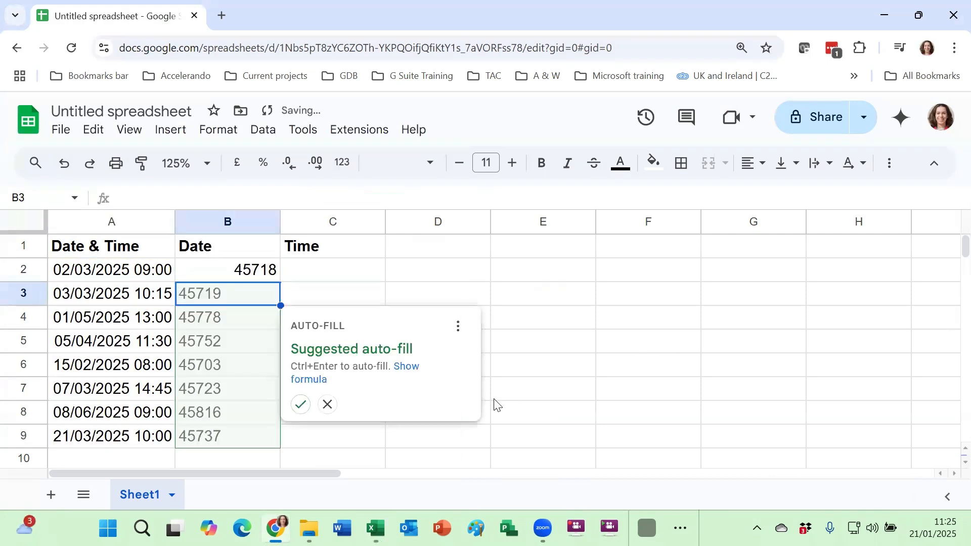
pyautogui.click(300, 404)
# Apply the Date format to cells B2:B7 in the Date column
pyautogui.moveTo(263, 270); pyautogui.dragTo(257, 394)
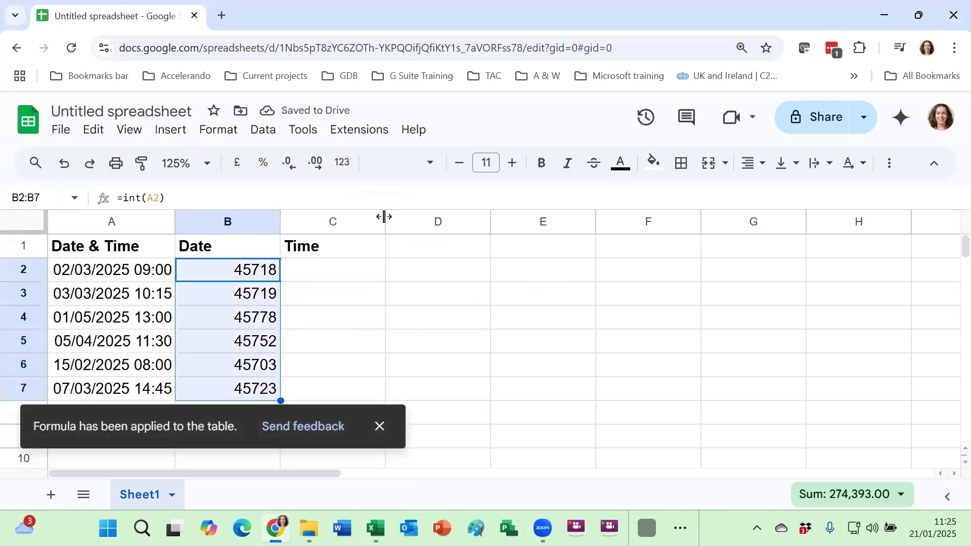
pyautogui.click(348, 165)
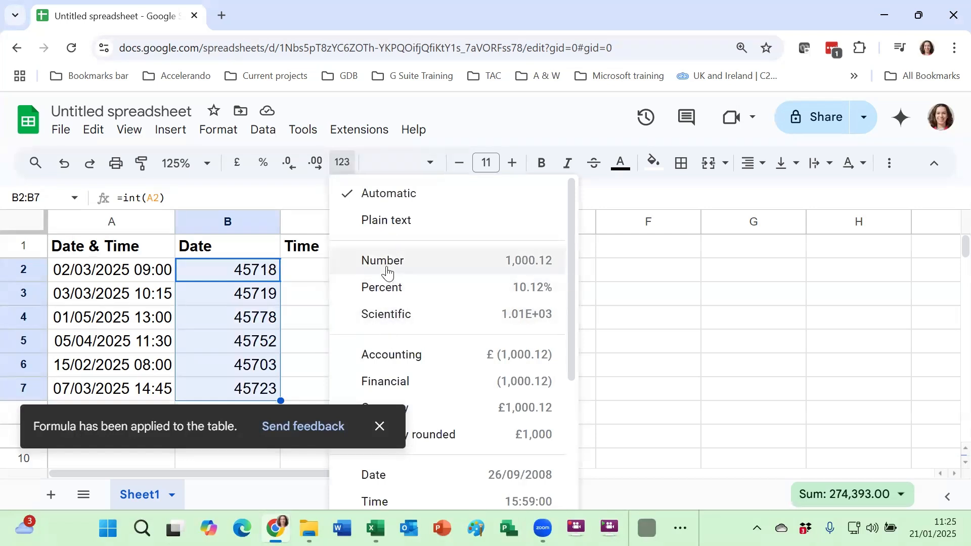
pyautogui.click(455, 475)
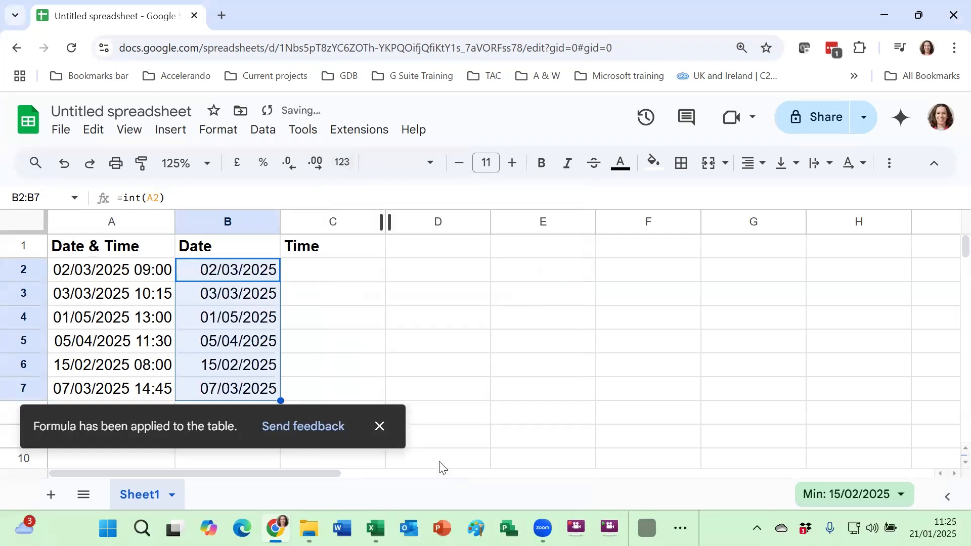
# Enter the formula =A2-B2 in cell C2 of the Time column
pyautogui.click(313, 275)
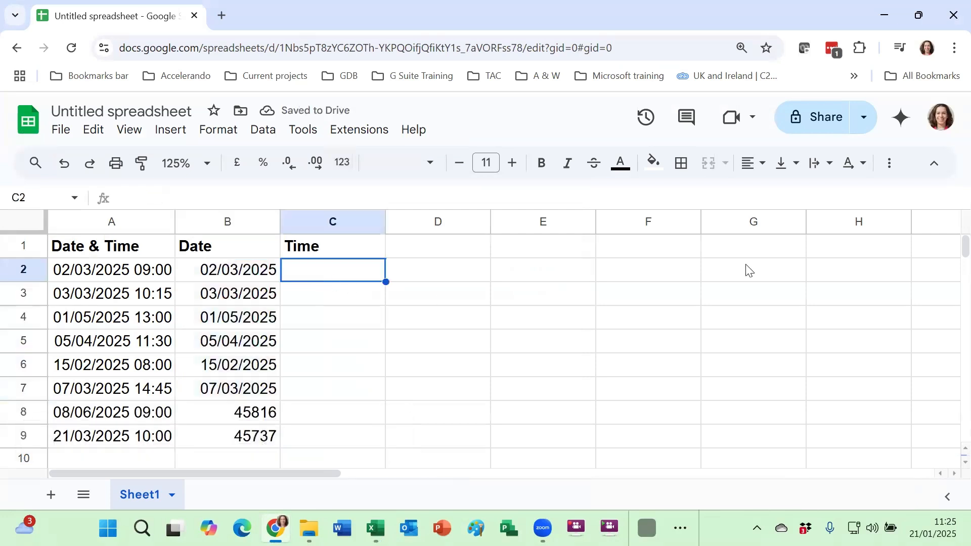
pyautogui.write('=')
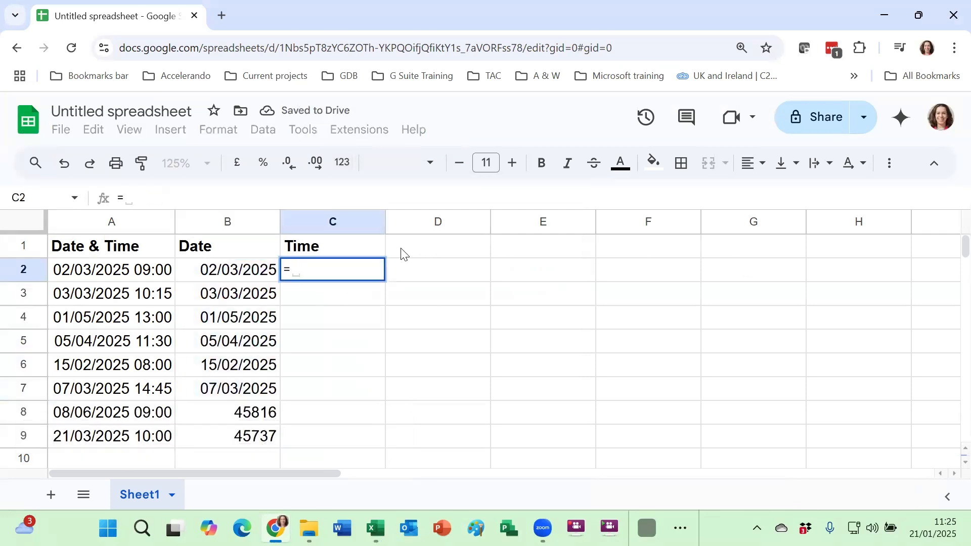
pyautogui.click(154, 279)
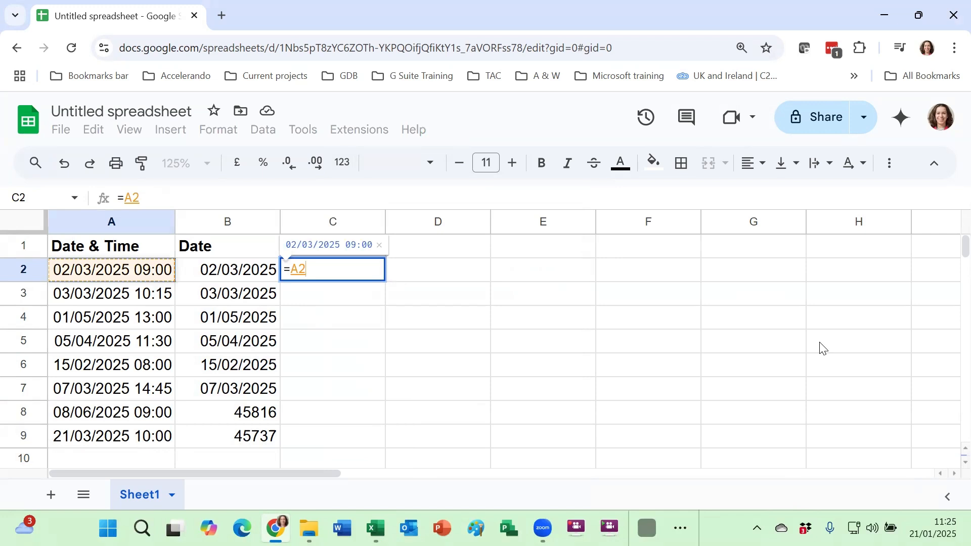
pyautogui.write('-')
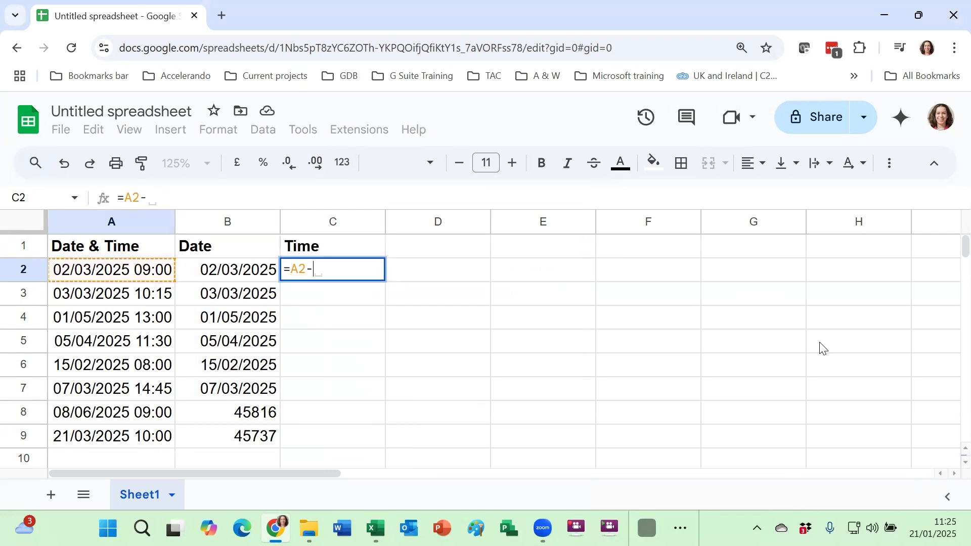
pyautogui.click(232, 277)
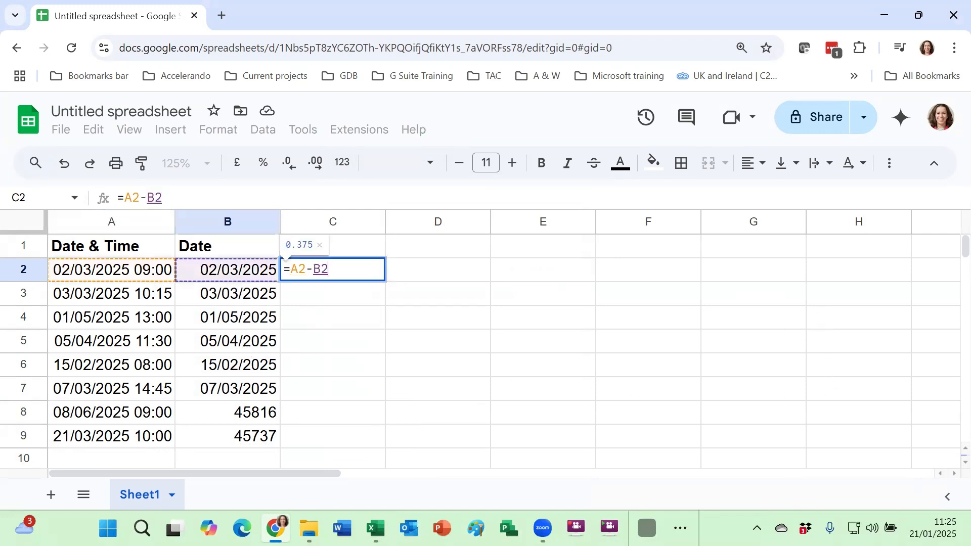
pyautogui.press('Return')
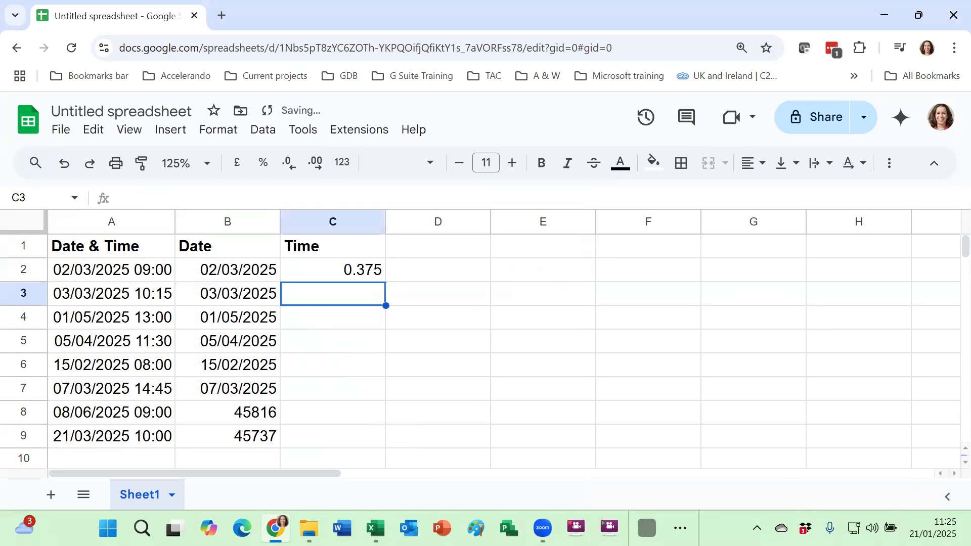
# Fill the subtraction formula from C2 down to C9 and apply the Time format to those cells
pyautogui.click(356, 270)
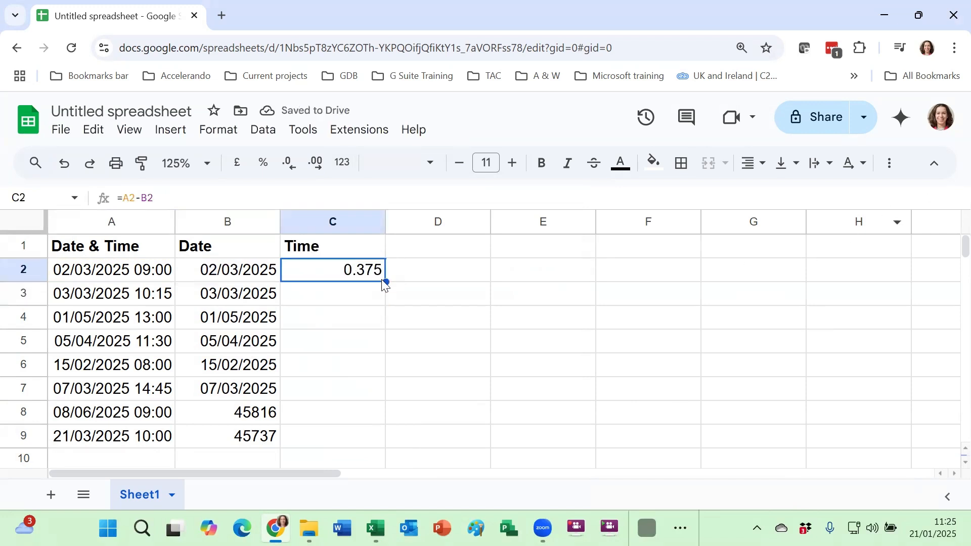
pyautogui.moveTo(386, 282); pyautogui.dragTo(383, 434)
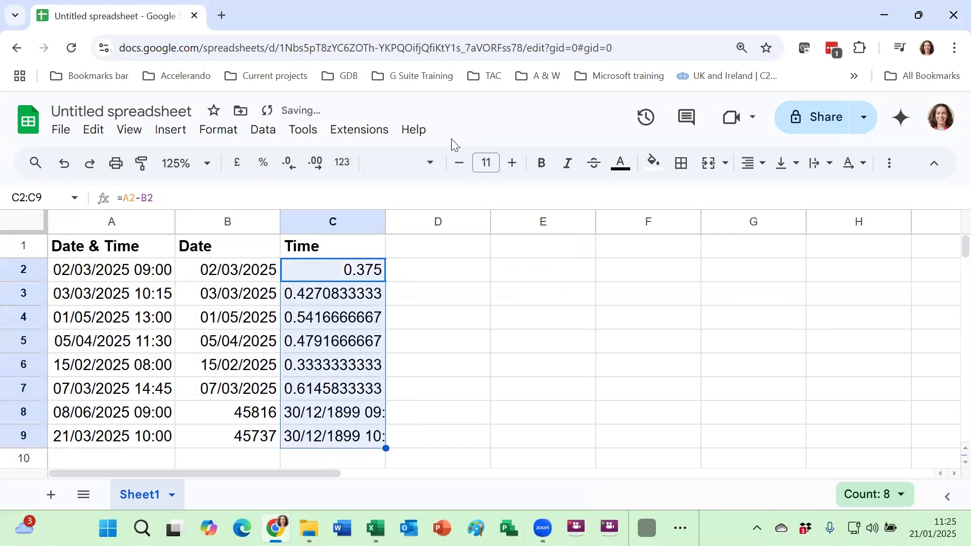
pyautogui.click(344, 163)
pyautogui.scroll(-3, 477, 328)
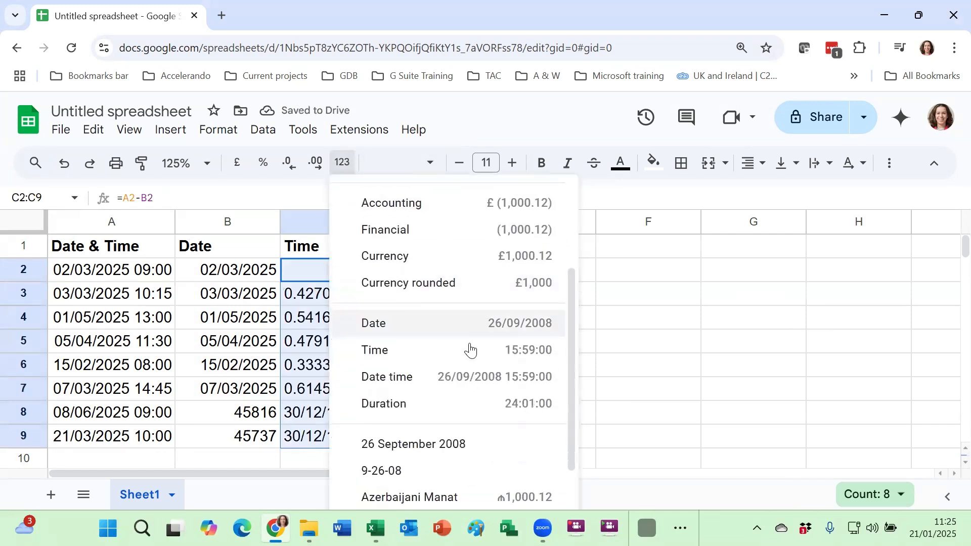
pyautogui.click(407, 354)
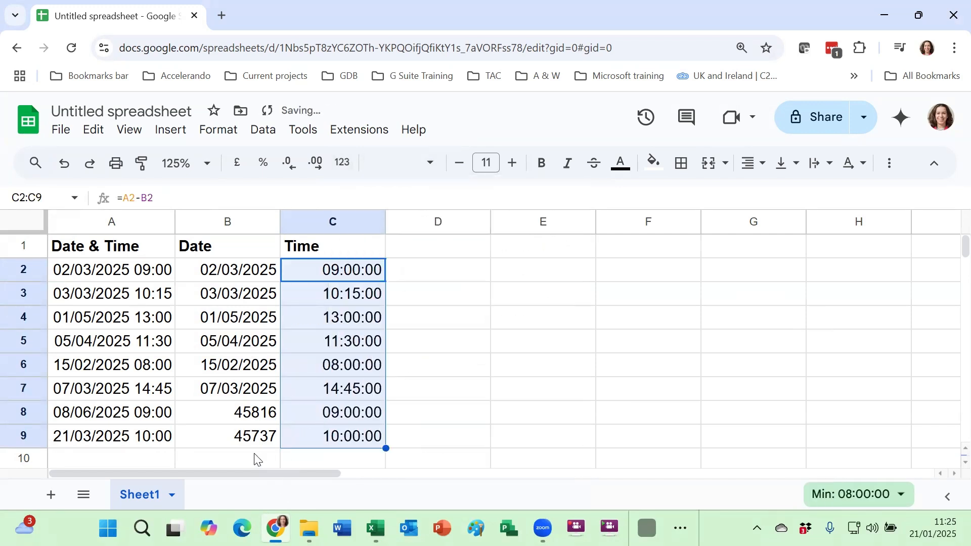
# Apply the Date format to the remaining unformatted Date column cells B8:B9
pyautogui.moveTo(247, 416); pyautogui.dragTo(253, 434)
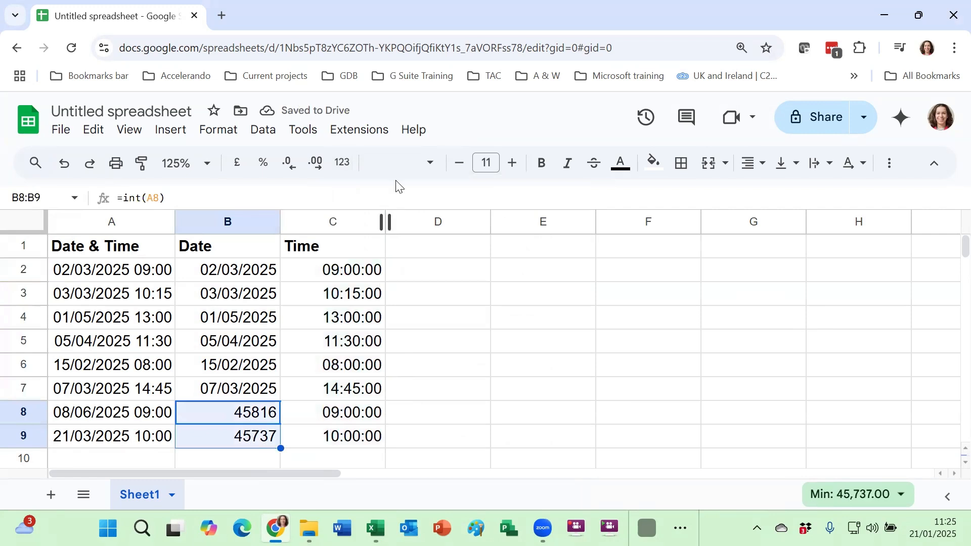
pyautogui.click(342, 163)
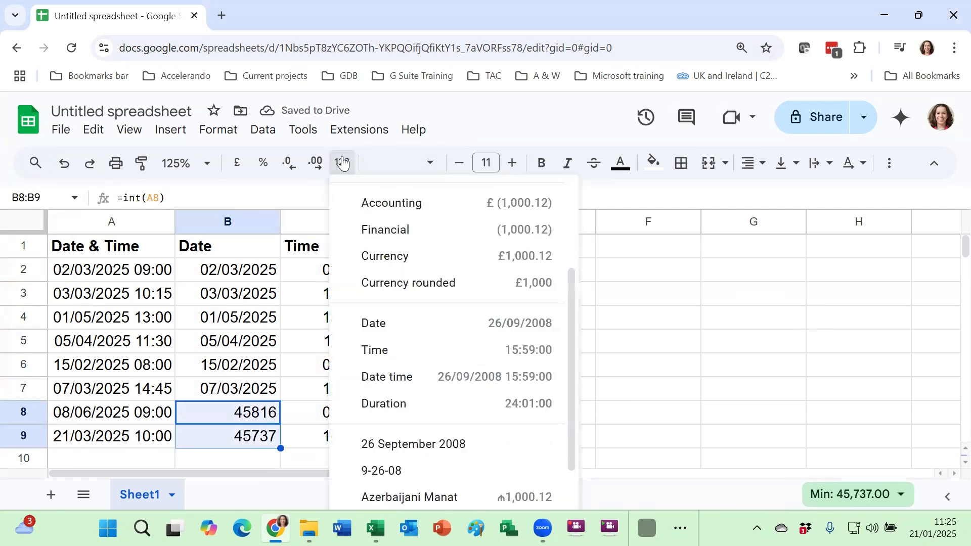
pyautogui.click(368, 331)
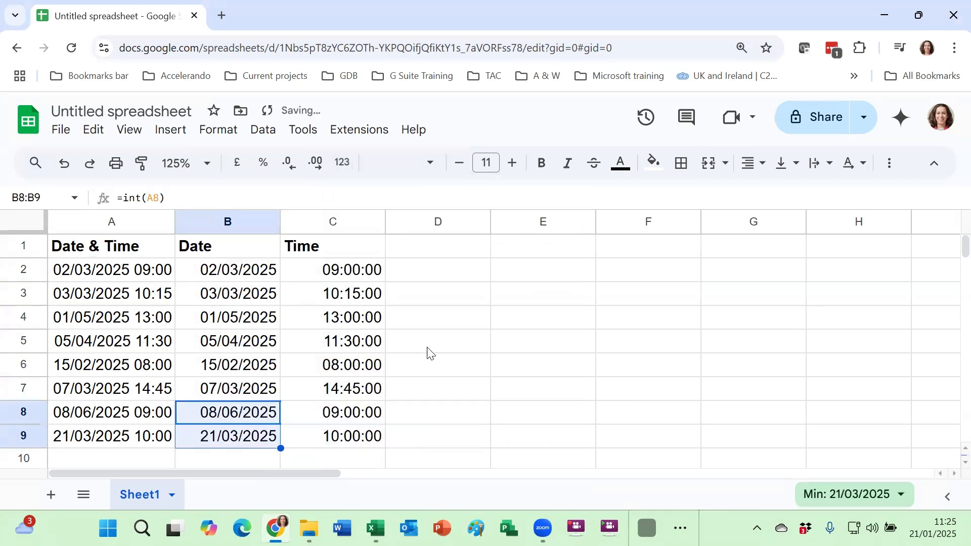